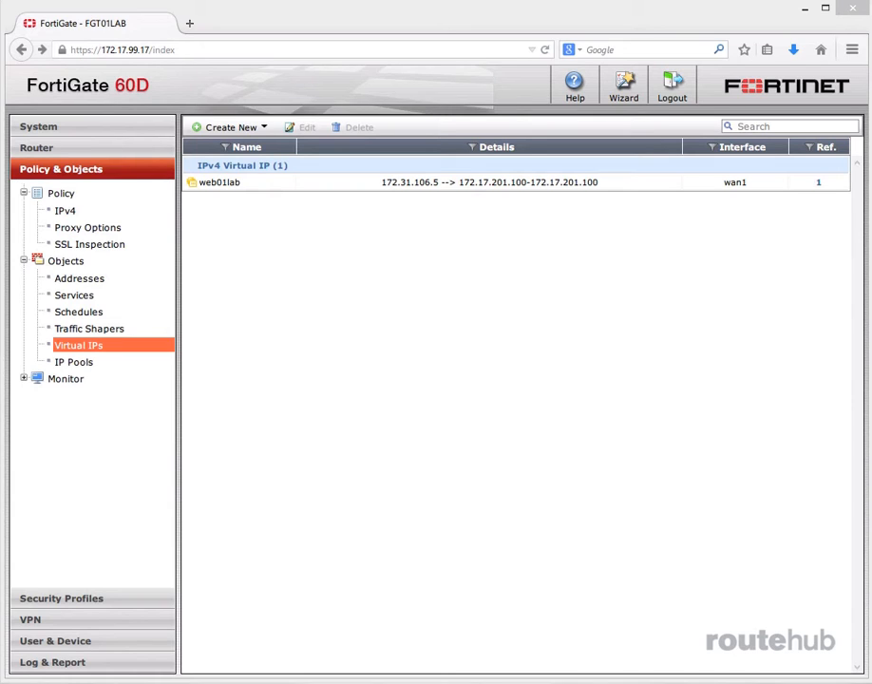
- Start a new virtual IP named web01lab-2 on the wan1 (WAN) interface
{"action": "left_click", "coordinate": [211, 126]}
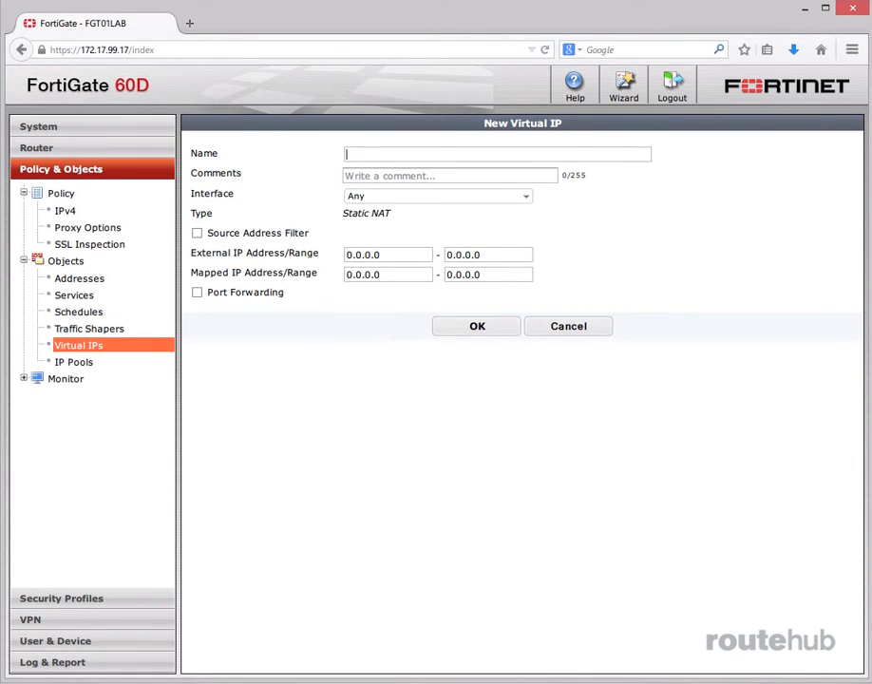
{"action": "type", "text": "web01"}
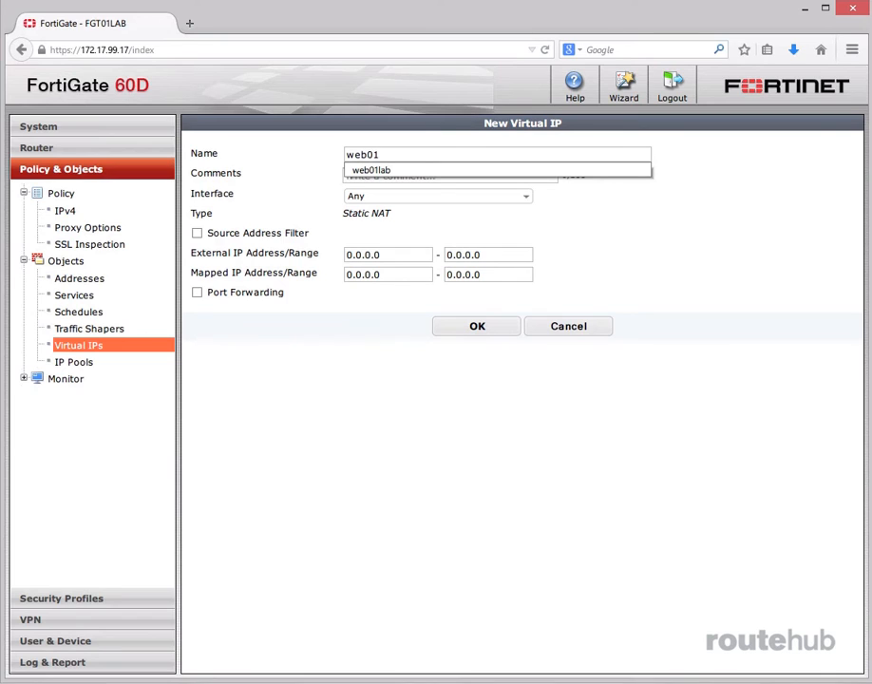
{"action": "type", "text": "lab-2"}
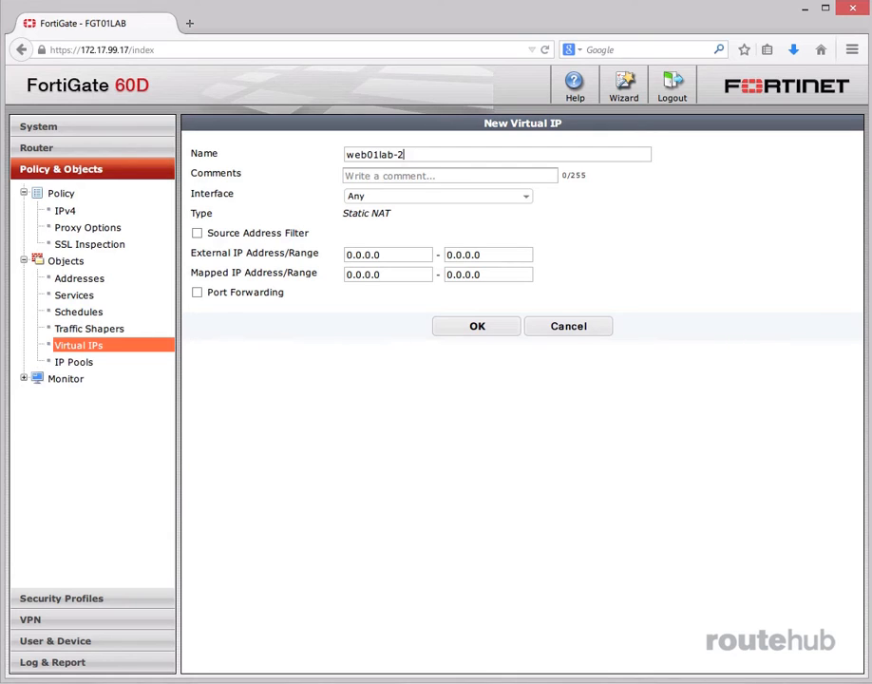
{"action": "left_click", "coordinate": [481, 204]}
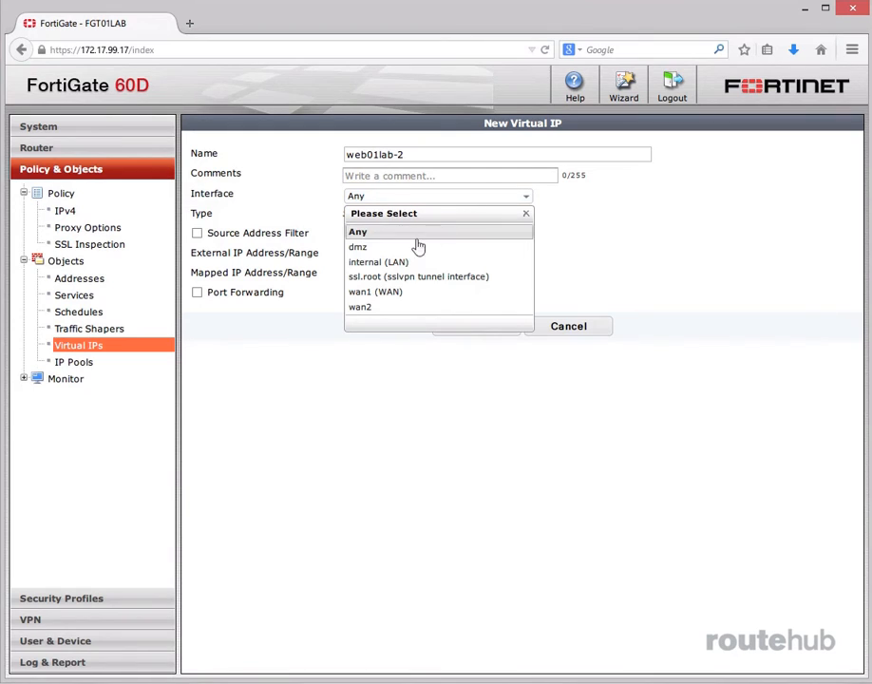
{"action": "left_click", "coordinate": [388, 292]}
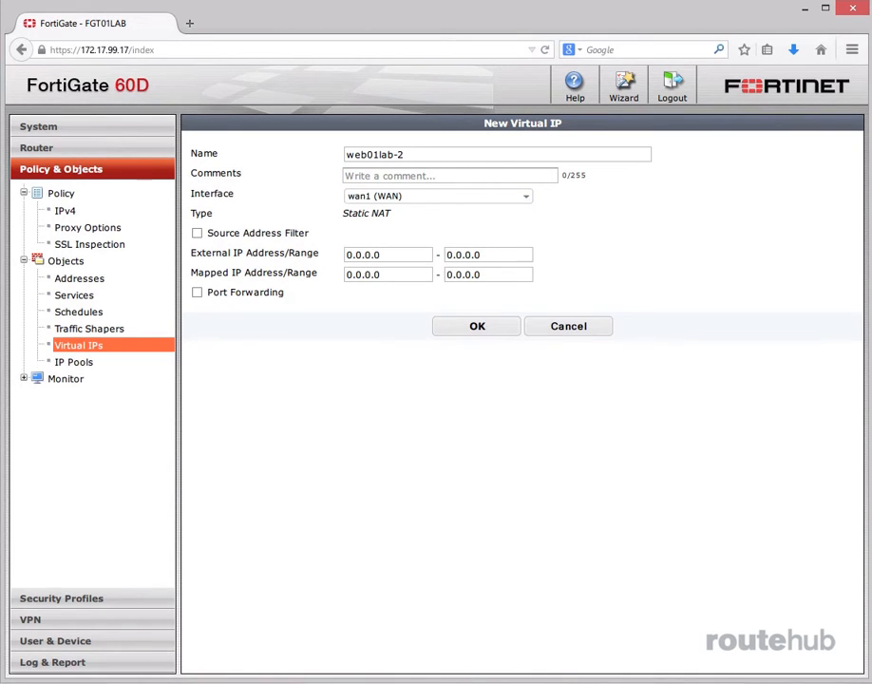
- Set both ends of the virtual IP's external address range to 172.31.106.3
{"action": "left_click", "coordinate": [382, 255]}
{"action": "type", "text": "172.31"}
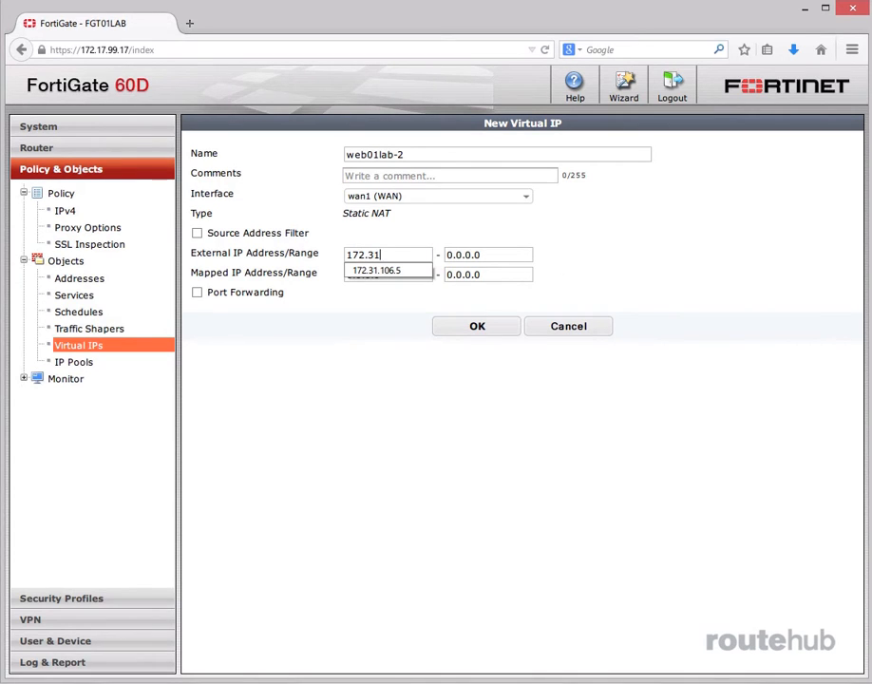
{"action": "type", "text": ".106.2"}
{"action": "key", "text": "BackSpace"}
{"action": "type", "text": "3"}
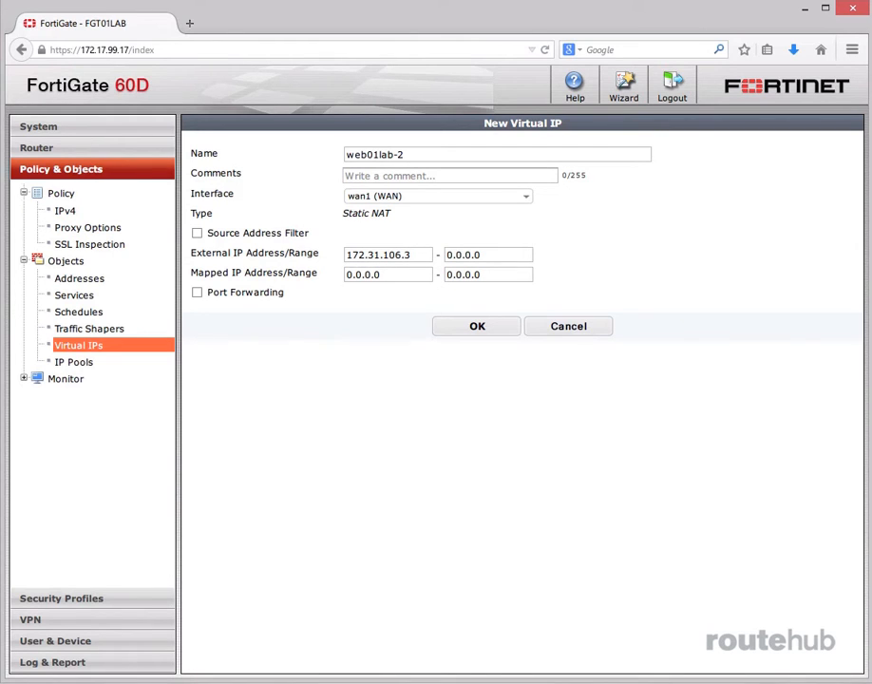
{"action": "left_click_drag", "start_coordinate": [424, 254], "coordinate": [291, 252]}
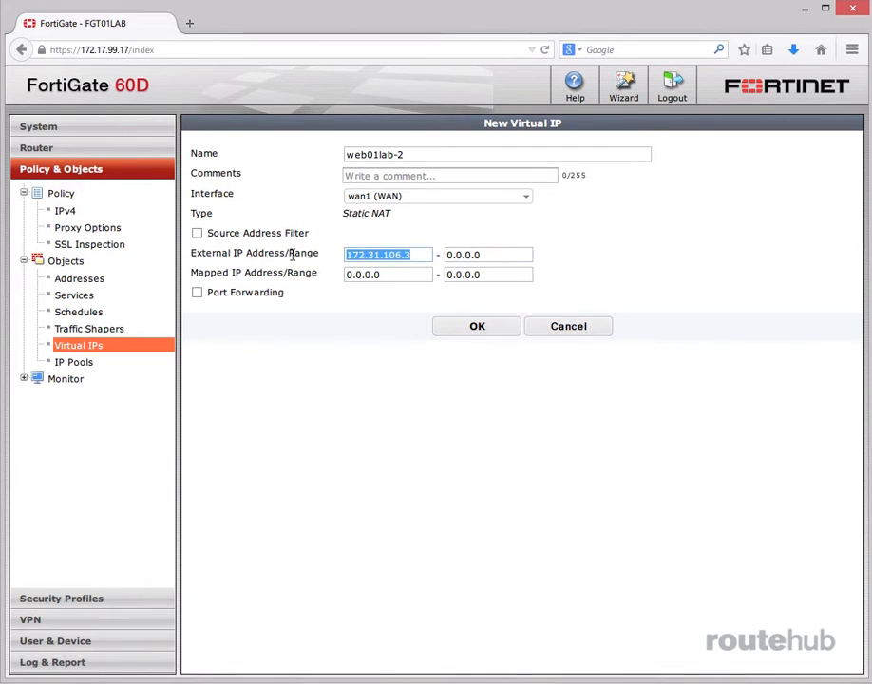
{"action": "key", "text": "ctrl+c"}
{"action": "left_click", "coordinate": [486, 253]}
{"action": "key", "text": "ctrl+a"}
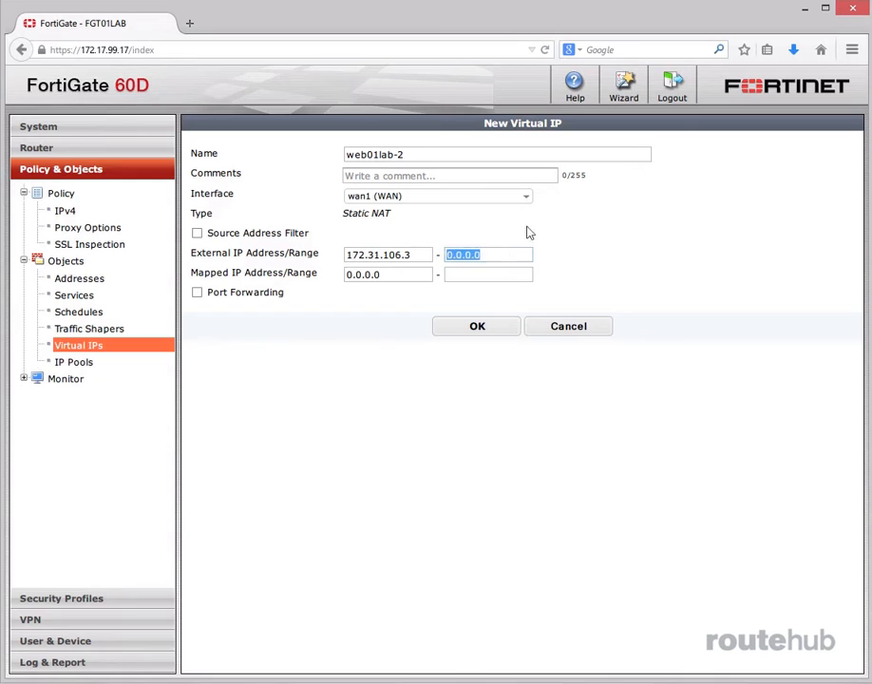
{"action": "key", "text": "ctrl+v"}
- Set the virtual IP's mapped address range to start at 172.17.201.100
{"action": "left_click", "coordinate": [423, 275]}
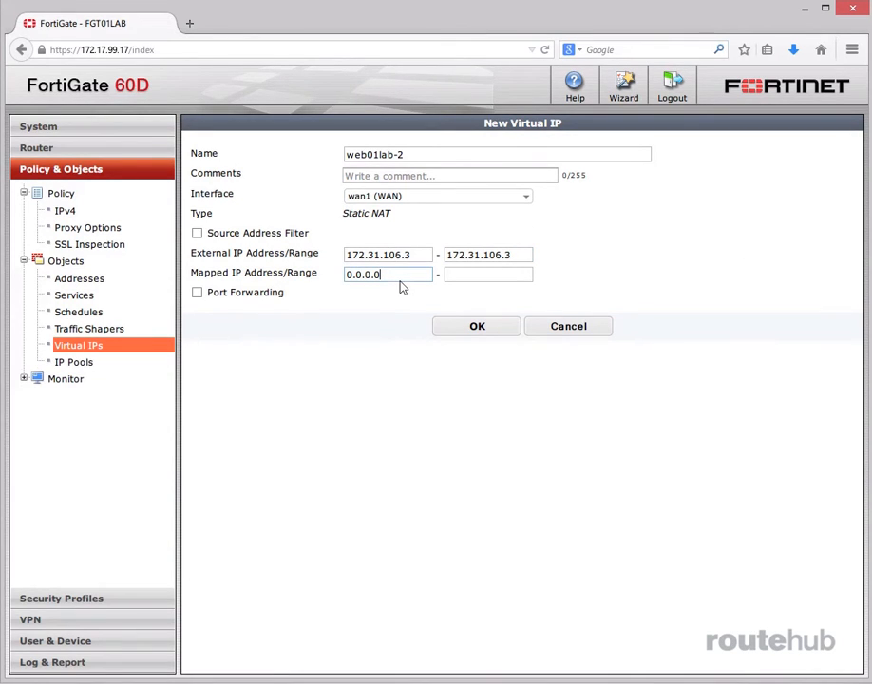
{"action": "key", "text": "BackSpace"}
{"action": "key", "text": "BackSpace"}
{"action": "key", "text": "BackSpace"}
{"action": "key", "text": "BackSpace"}
{"action": "key", "text": "BackSpace"}
{"action": "key", "text": "BackSpace"}
{"action": "key", "text": "BackSpace"}
{"action": "type", "text": "172.1"}
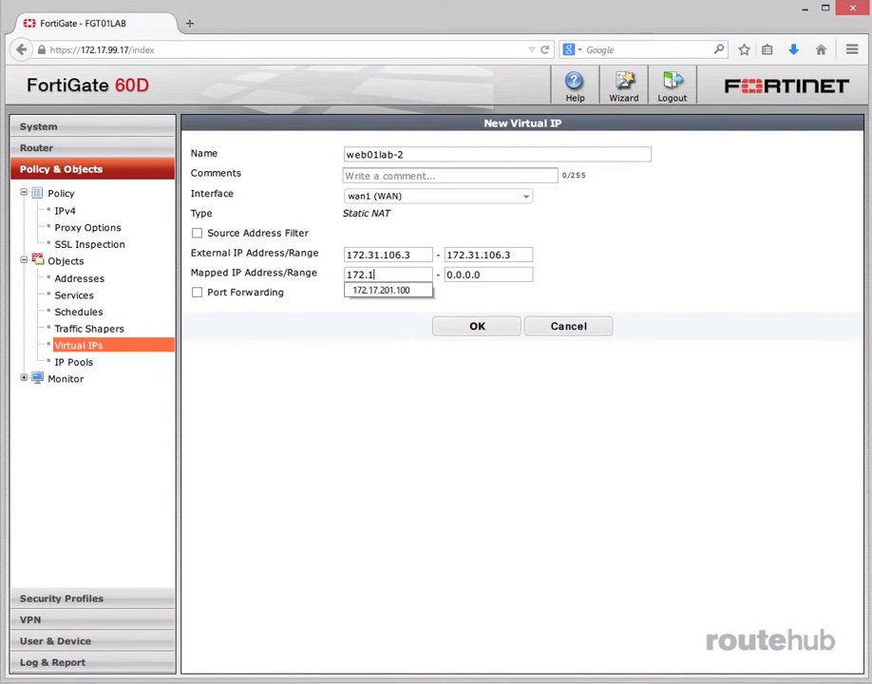
{"action": "type", "text": "7.201.100"}
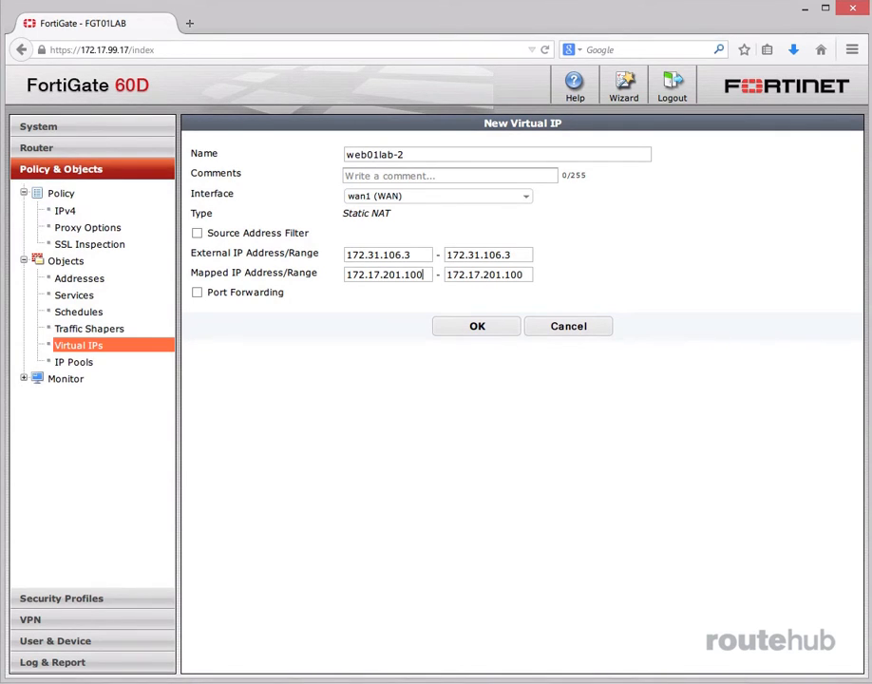
- Enable port forwarding from external service port 8080 to port 80 and save the virtual IP
{"action": "left_click", "coordinate": [196, 292]}
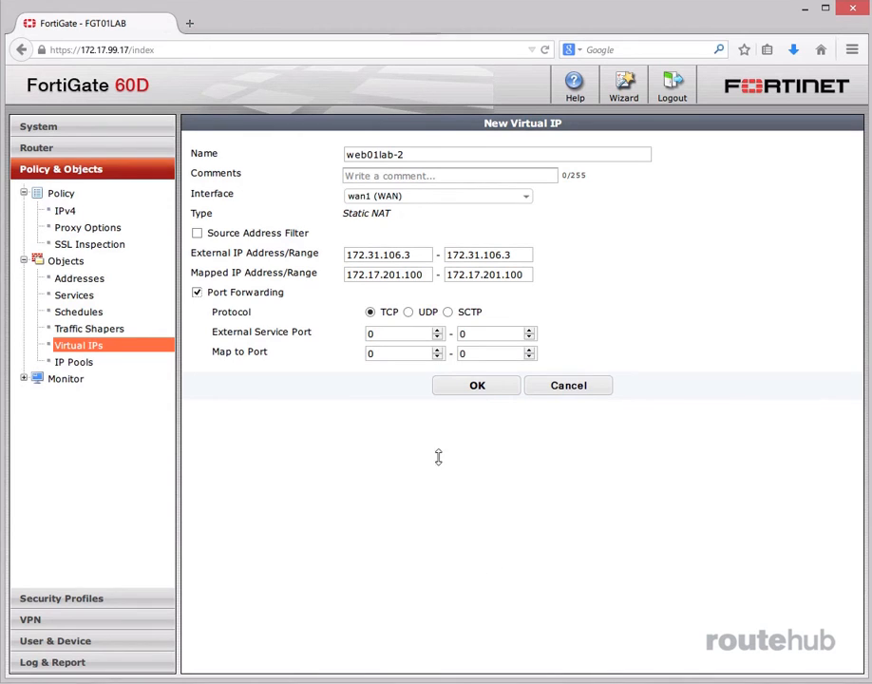
{"action": "left_click", "coordinate": [370, 334]}
{"action": "type", "text": "8080"}
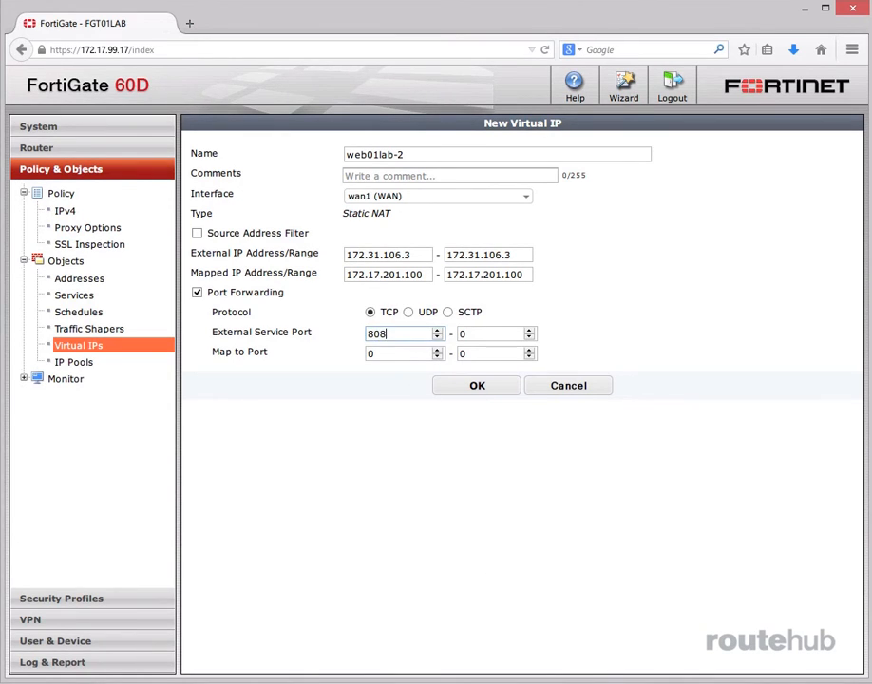
{"action": "key", "text": "Tab"}
{"action": "type", "text": "8080"}
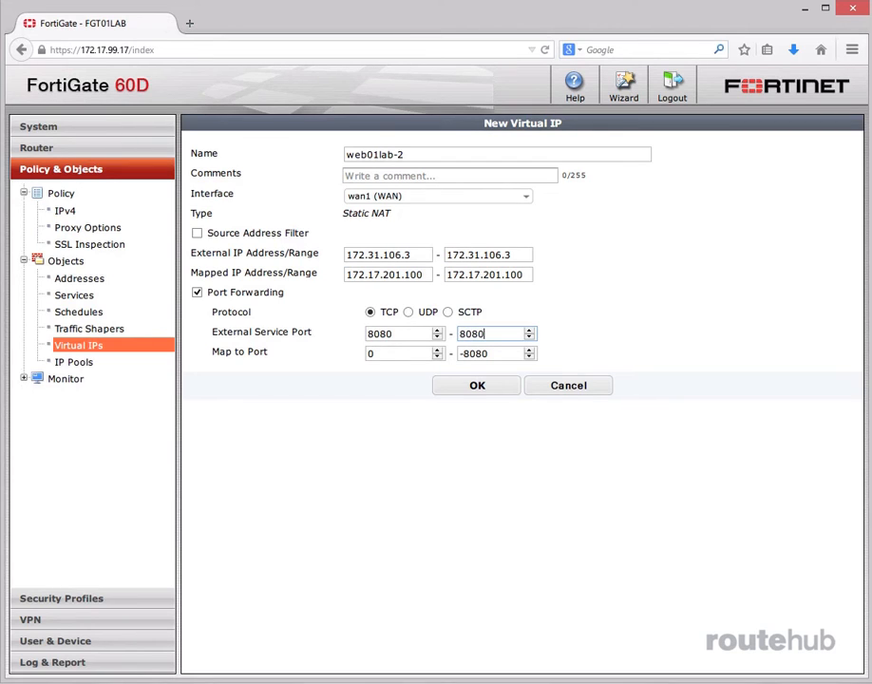
{"action": "key", "text": "Tab"}
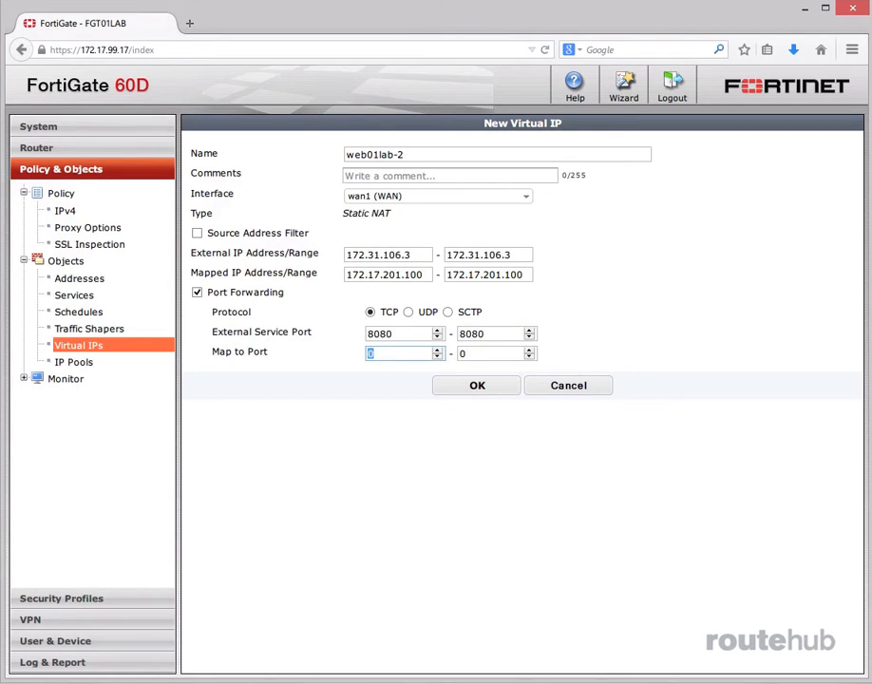
{"action": "type", "text": "80"}
{"action": "left_click", "coordinate": [682, 551]}
{"action": "left_click", "coordinate": [483, 384]}
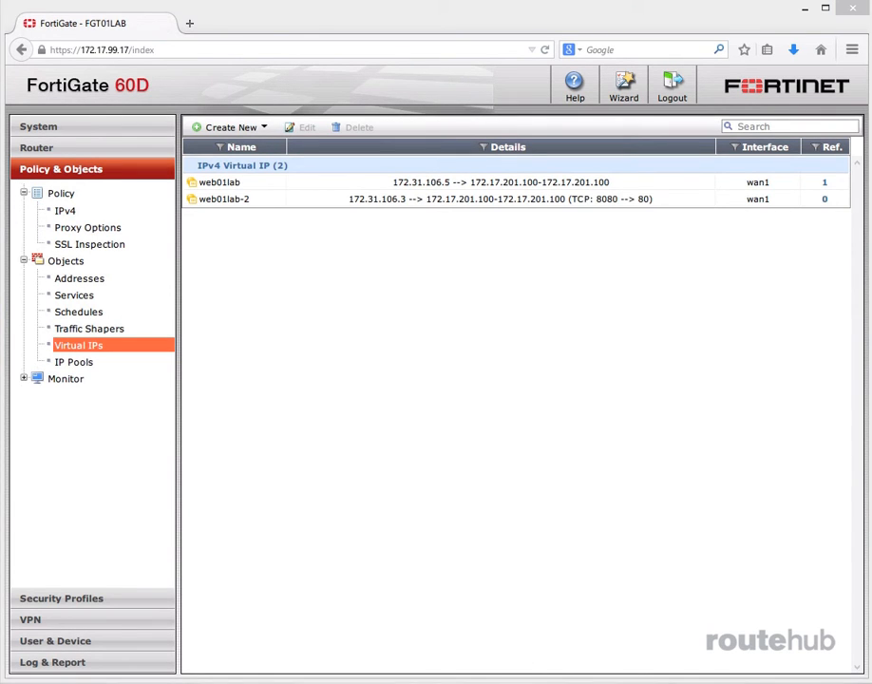
- Delete the IPv4 policy from wan1 to internal whose destination is web01lab
{"action": "left_click", "coordinate": [62, 212]}
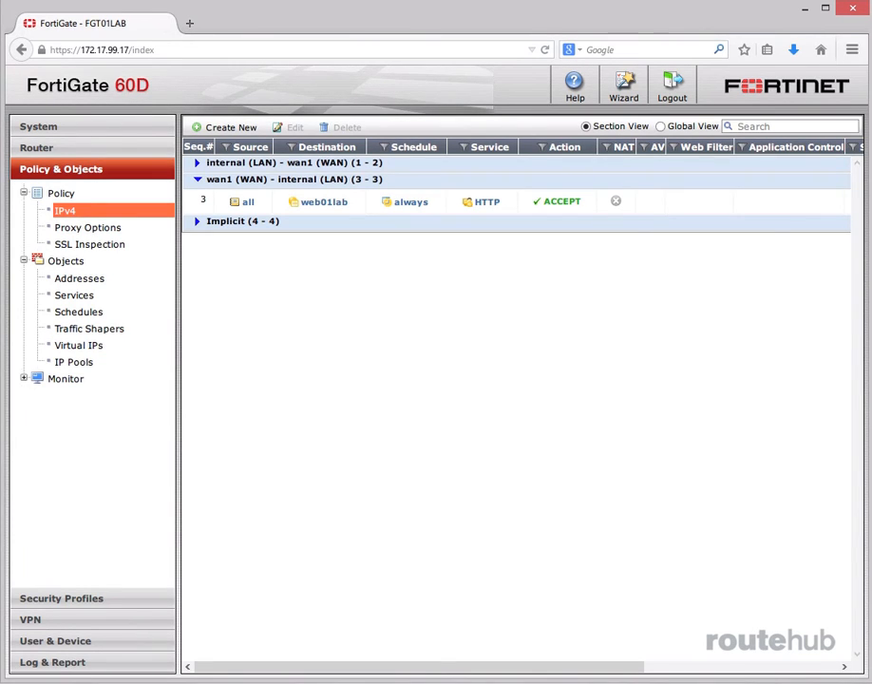
{"action": "left_click", "coordinate": [677, 202]}
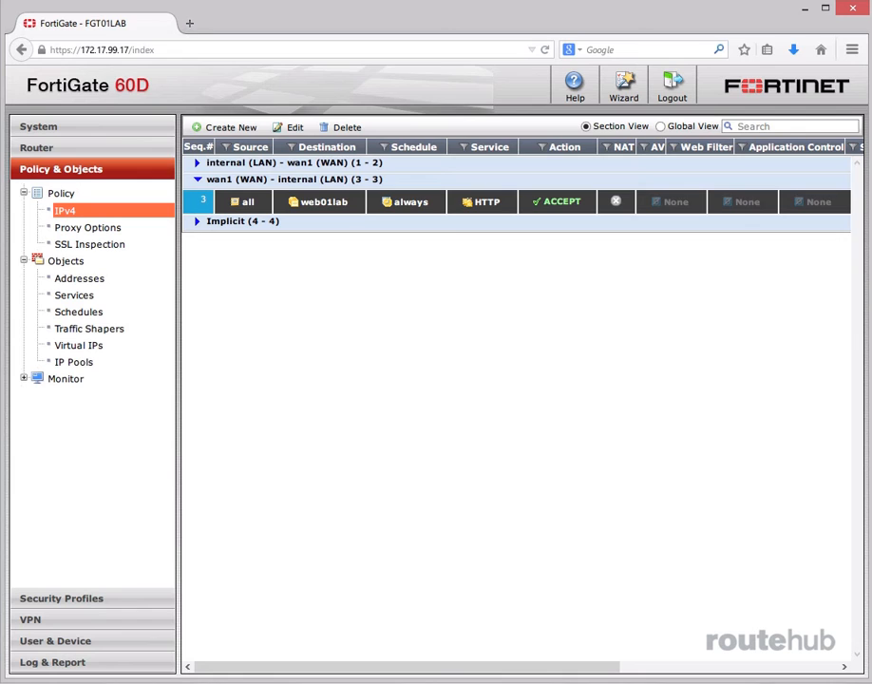
{"action": "left_click", "coordinate": [347, 127]}
{"action": "left_click", "coordinate": [545, 435]}
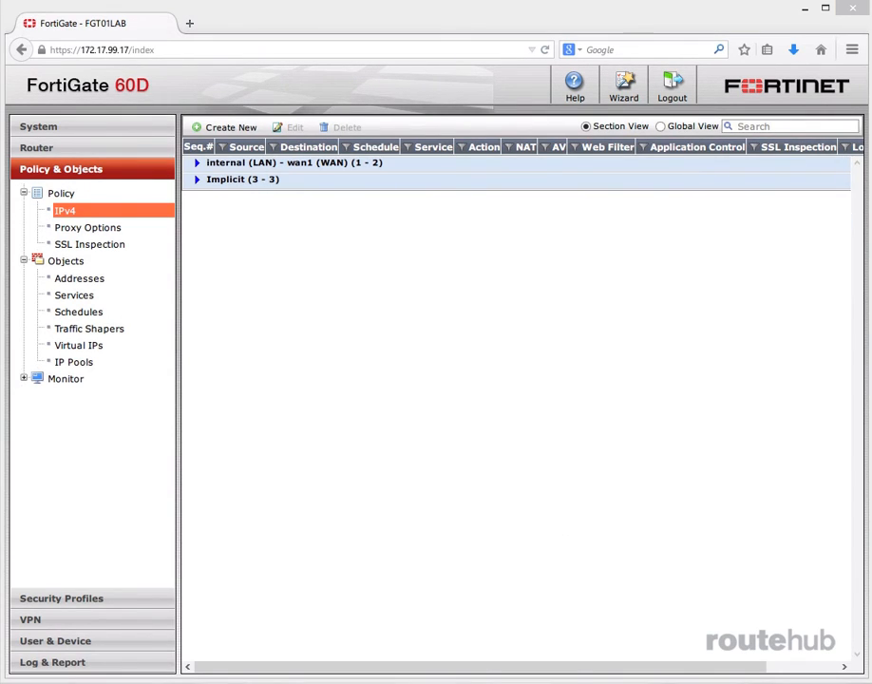
- Start a new IPv4 policy with wan1 (WAN) as incoming interface and internal (LAN) as outgoing interface
{"action": "left_click", "coordinate": [219, 133]}
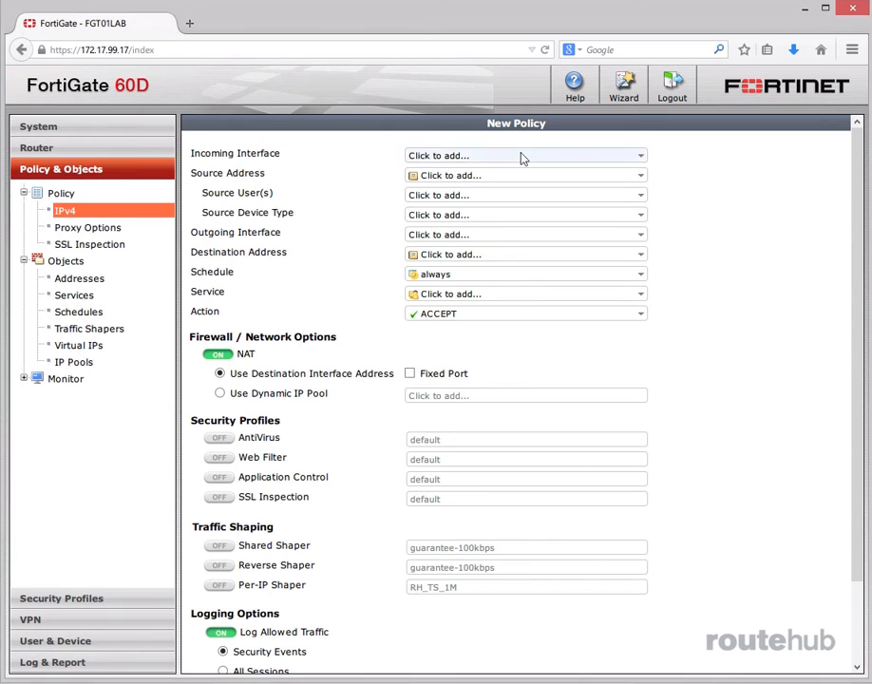
{"action": "left_click", "coordinate": [521, 156]}
{"action": "left_click", "coordinate": [475, 251]}
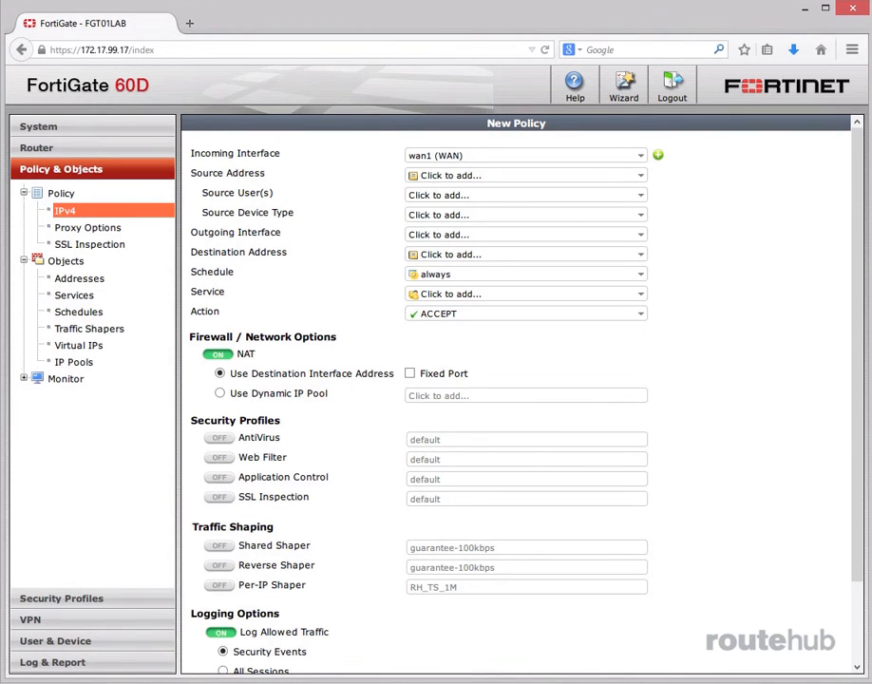
{"action": "left_click", "coordinate": [440, 234]}
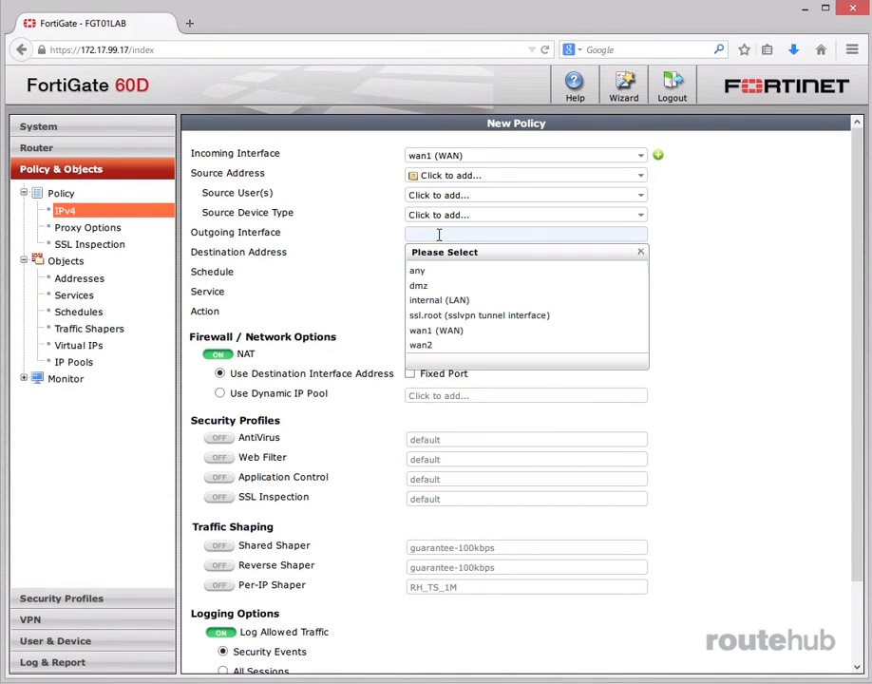
{"action": "left_click", "coordinate": [465, 302]}
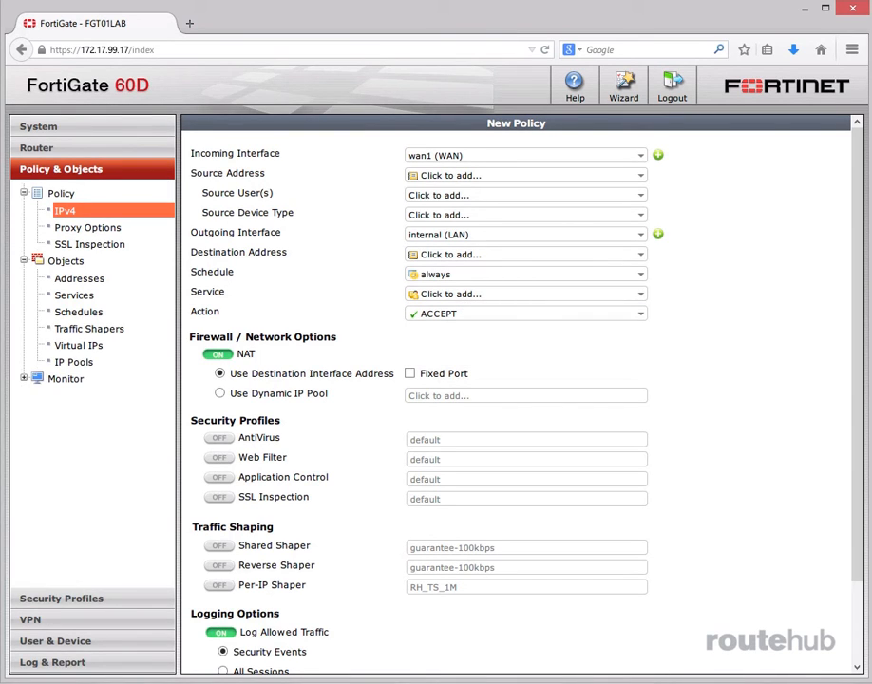
- Set the policy's source address to all, destination address to web01lab-2 and service to HTTP
{"action": "left_click", "coordinate": [478, 175]}
{"action": "left_click", "coordinate": [442, 210]}
{"action": "left_click", "coordinate": [510, 255]}
{"action": "left_click", "coordinate": [467, 399]}
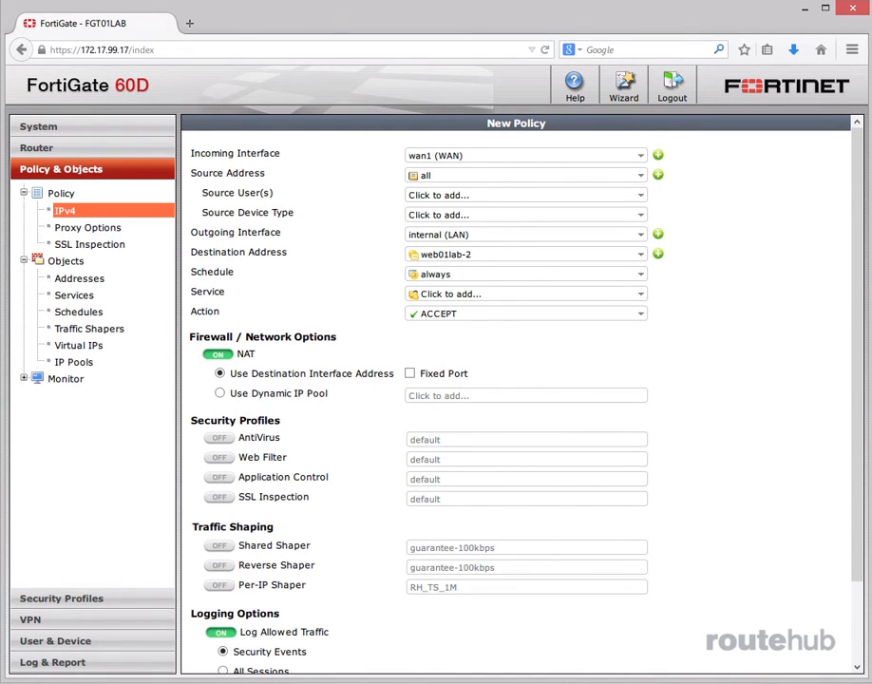
{"action": "left_click", "coordinate": [522, 296]}
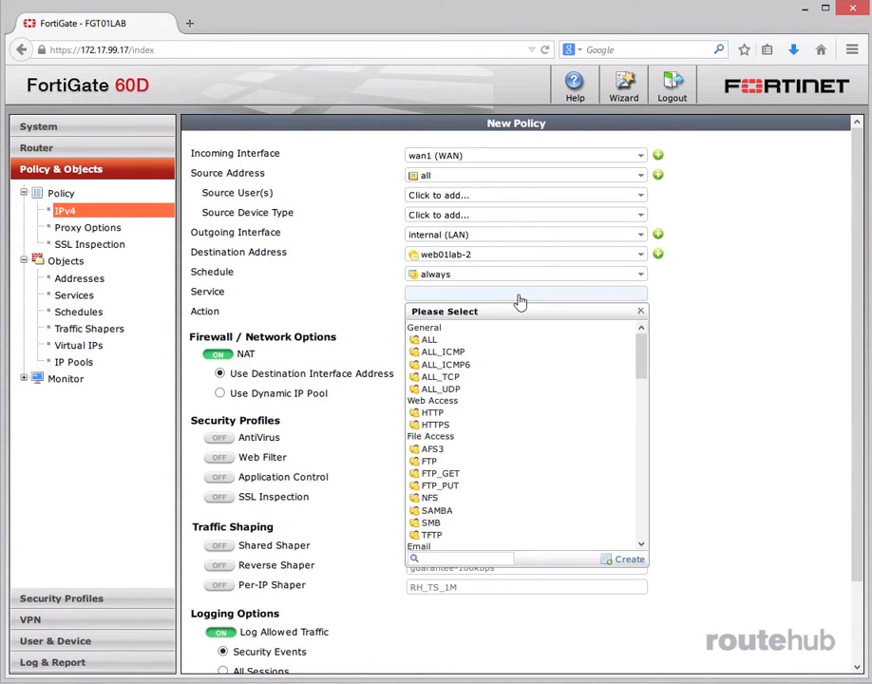
{"action": "left_click", "coordinate": [463, 414]}
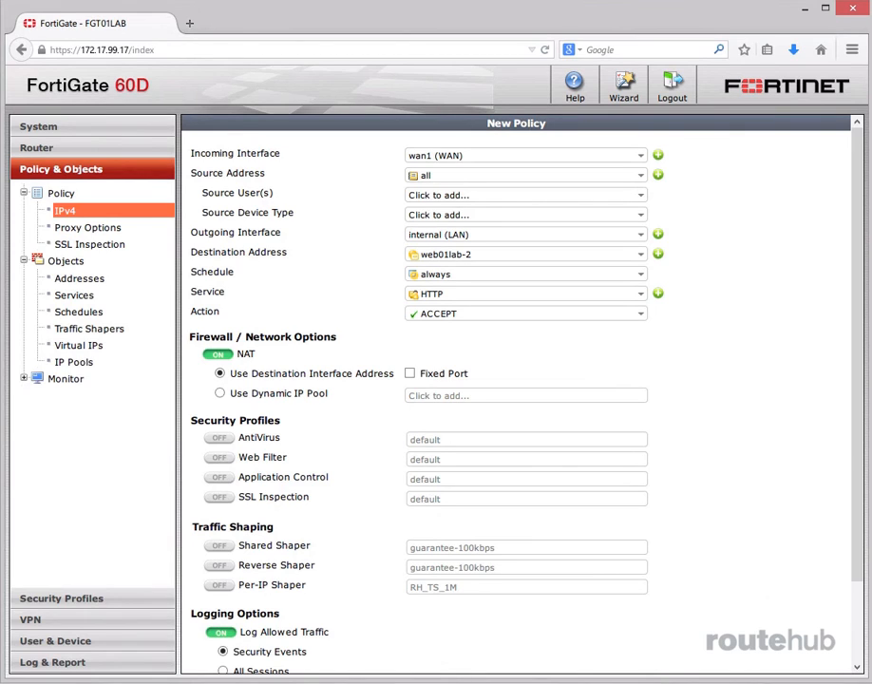
- Turn off NAT for the new policy and save it
{"action": "left_click", "coordinate": [221, 355]}
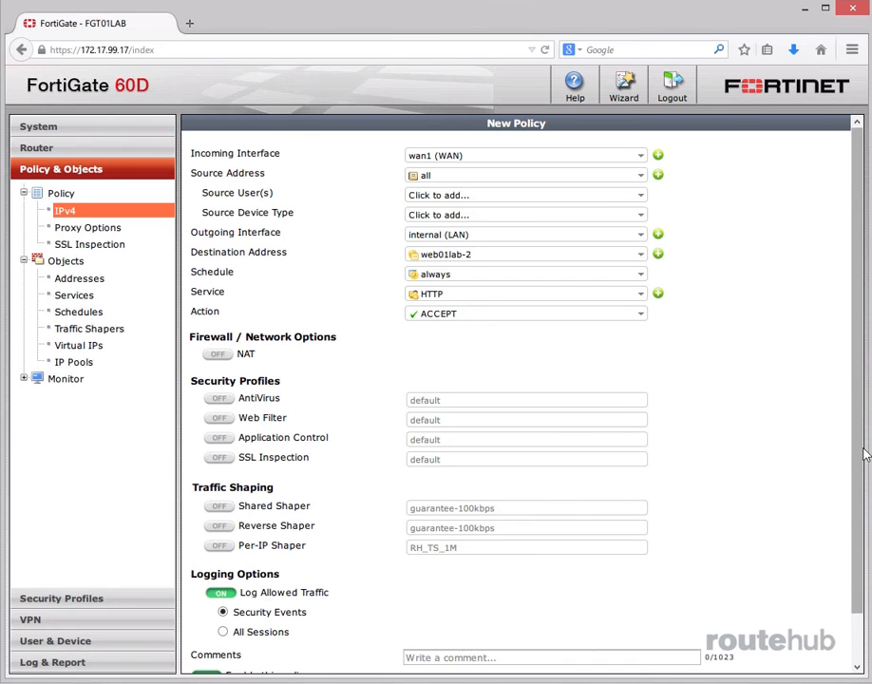
{"action": "scroll", "coordinate": [859, 454], "scroll_direction": "down", "scroll_amount": 1}
{"action": "left_click", "coordinate": [467, 667]}
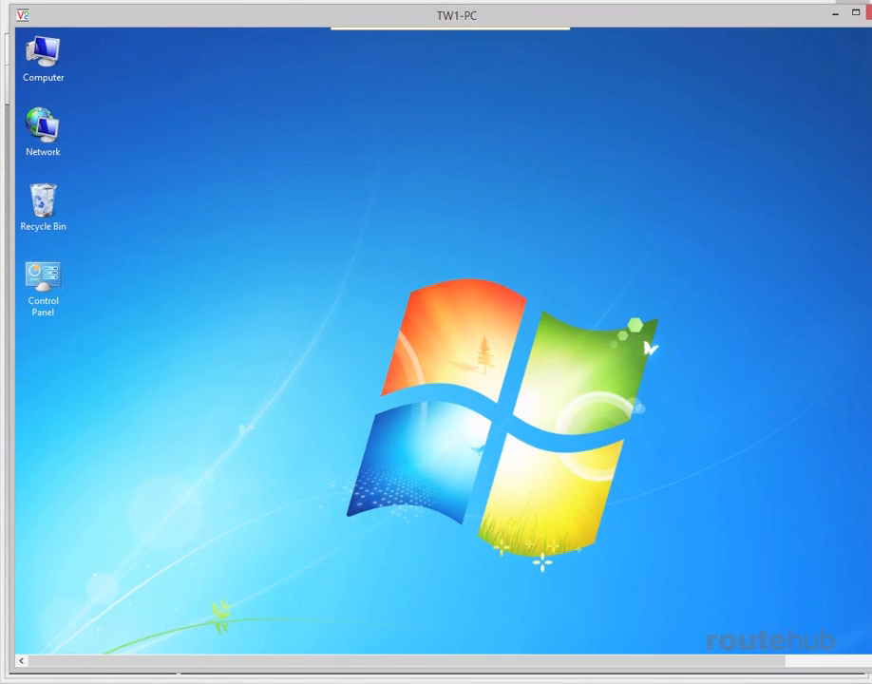
{"action": "scroll", "coordinate": [443, 342], "scroll_direction": "down", "scroll_amount": 3}
{"action": "left_click", "coordinate": [83, 639]}
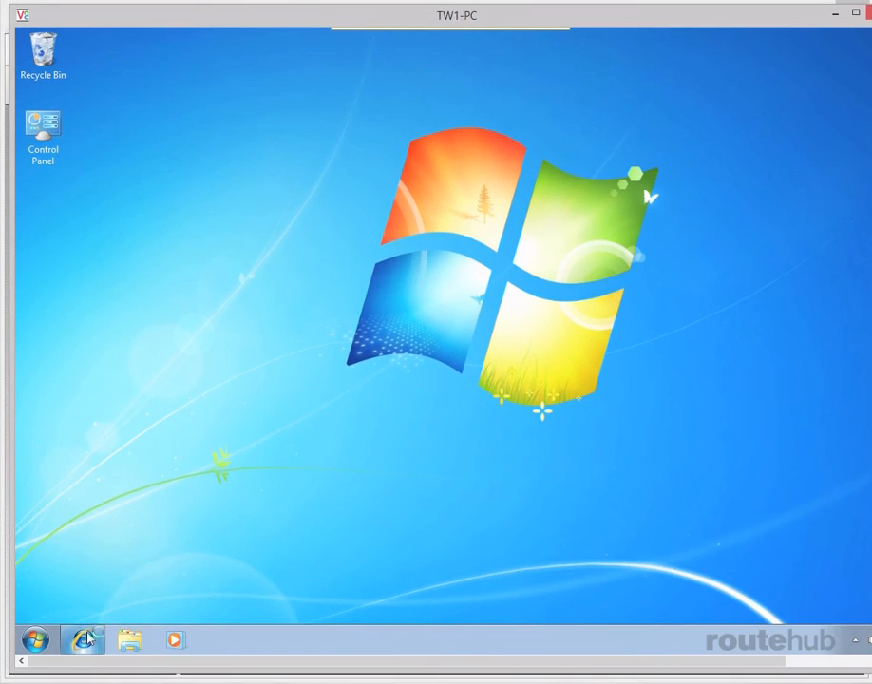
{"action": "scroll", "coordinate": [264, 140], "scroll_direction": "up", "scroll_amount": 3}
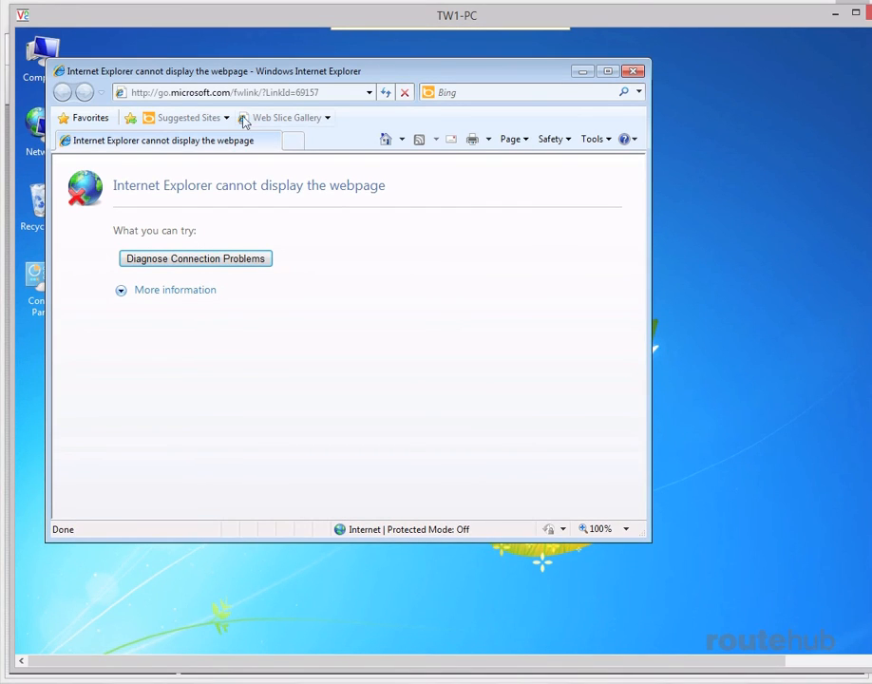
{"action": "left_click", "coordinate": [176, 92]}
{"action": "type", "text": "http"}
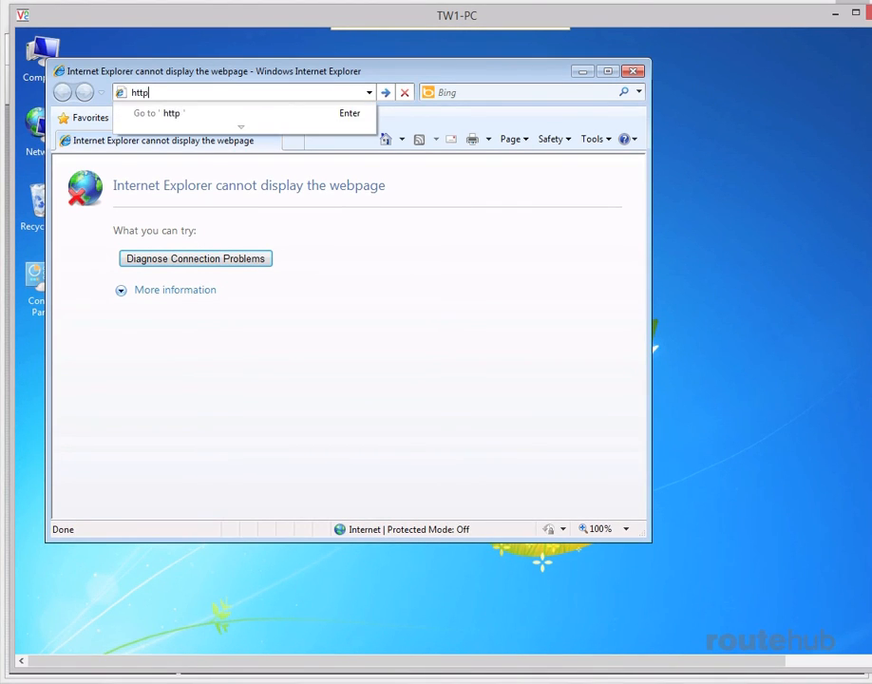
{"action": "type", "text": "://172.3"}
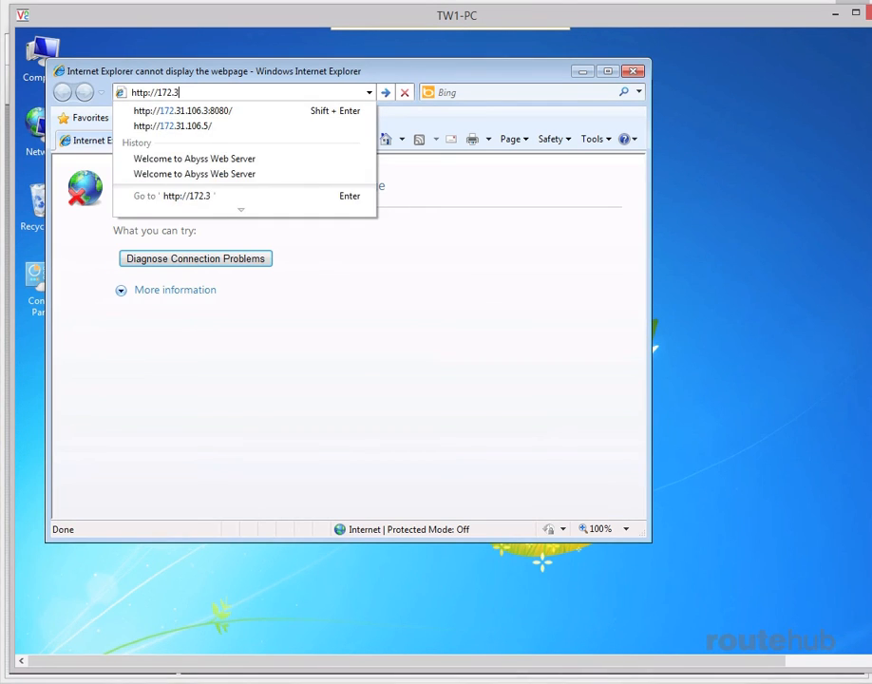
{"action": "type", "text": "1.106.3:8080"}
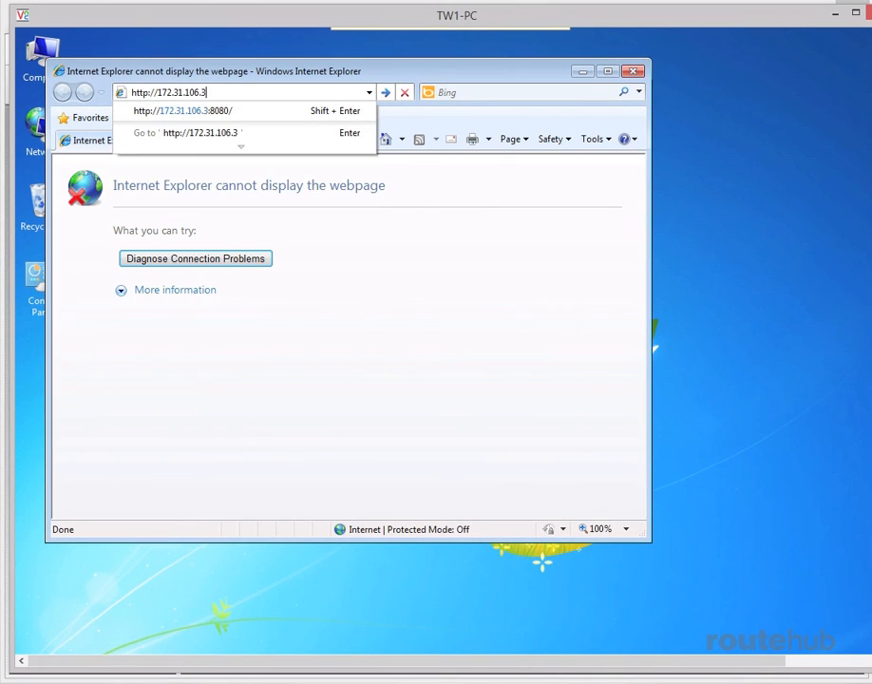
{"action": "key", "text": "Return"}
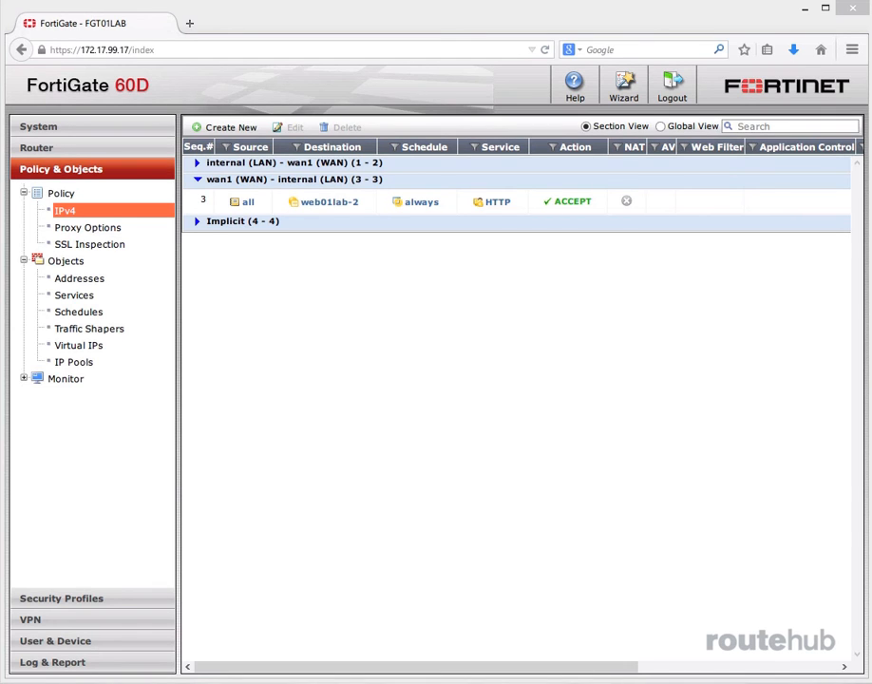
- In the FortiGate Policy Monitor, drill down into policy 3's session and examine its destination NAT address and ports
{"action": "left_click", "coordinate": [23, 378]}
{"action": "left_click", "coordinate": [86, 396]}
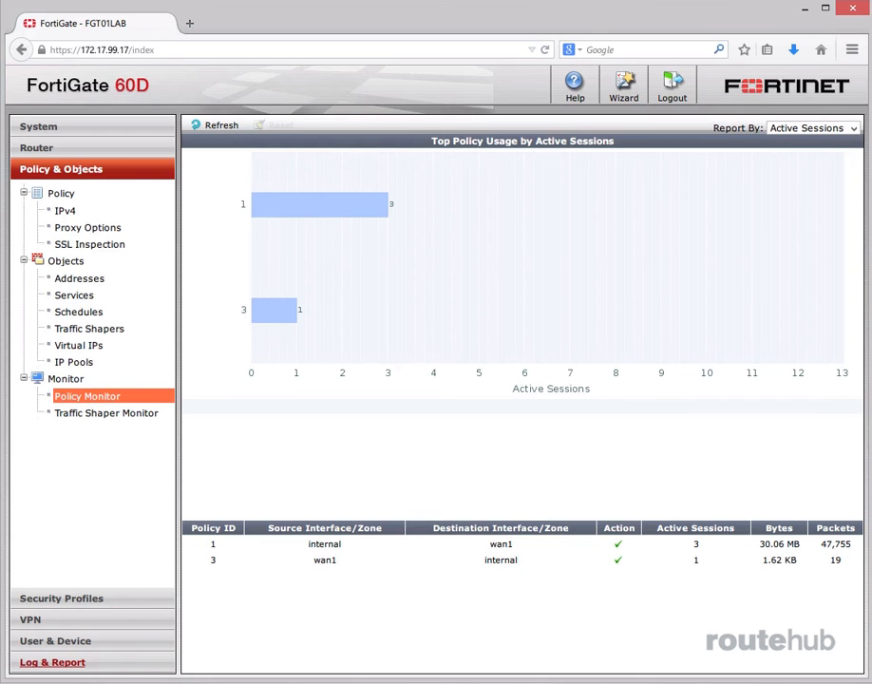
{"action": "left_click", "coordinate": [278, 313]}
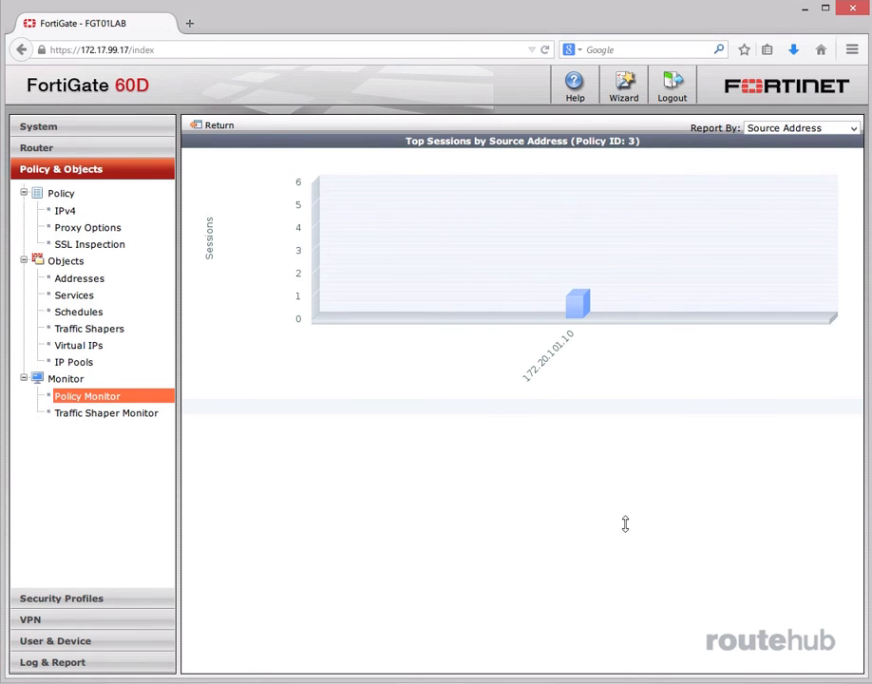
{"action": "left_click", "coordinate": [578, 302]}
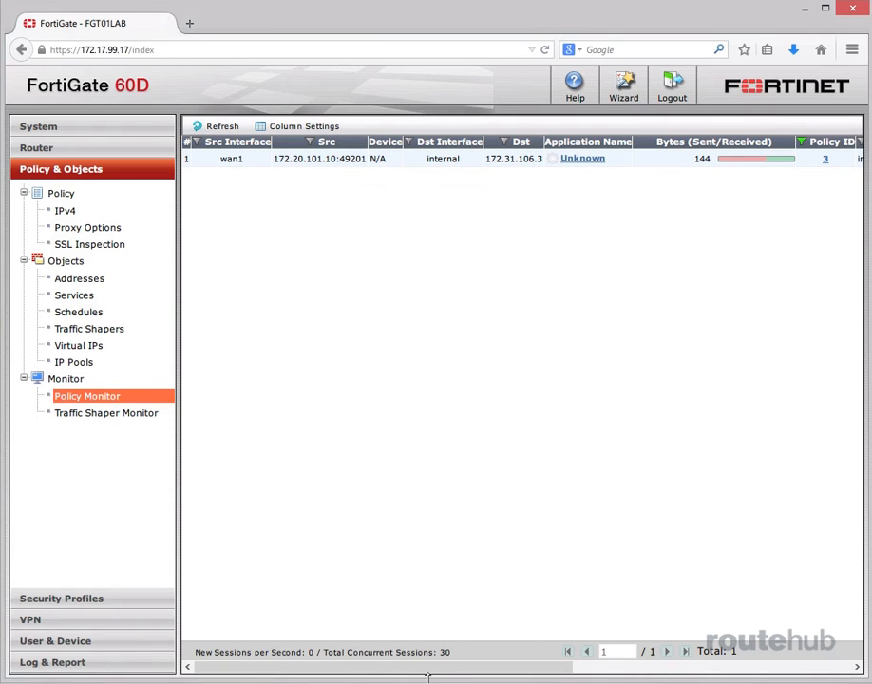
{"action": "left_click_drag", "start_coordinate": [418, 672], "coordinate": [736, 670]}
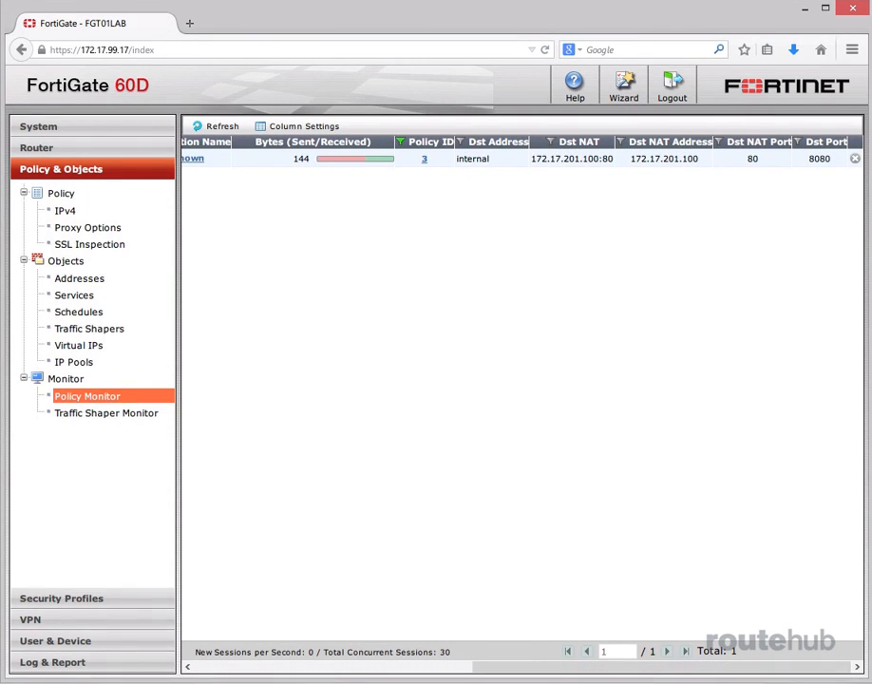